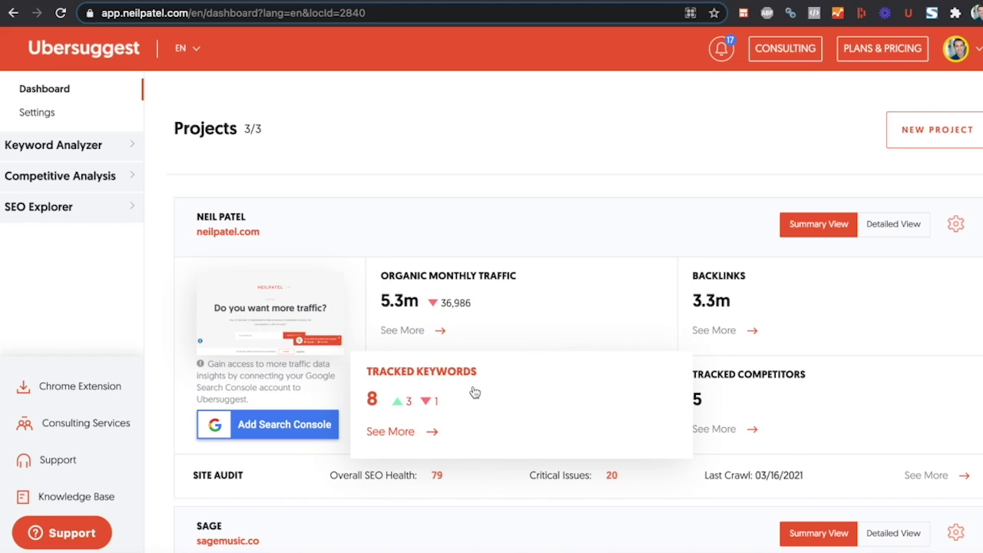
Step: Open the Keyword Overview tool and look up the keyword "marketing" for English / United States
{"action": "left_click", "coordinate": [128, 149]}
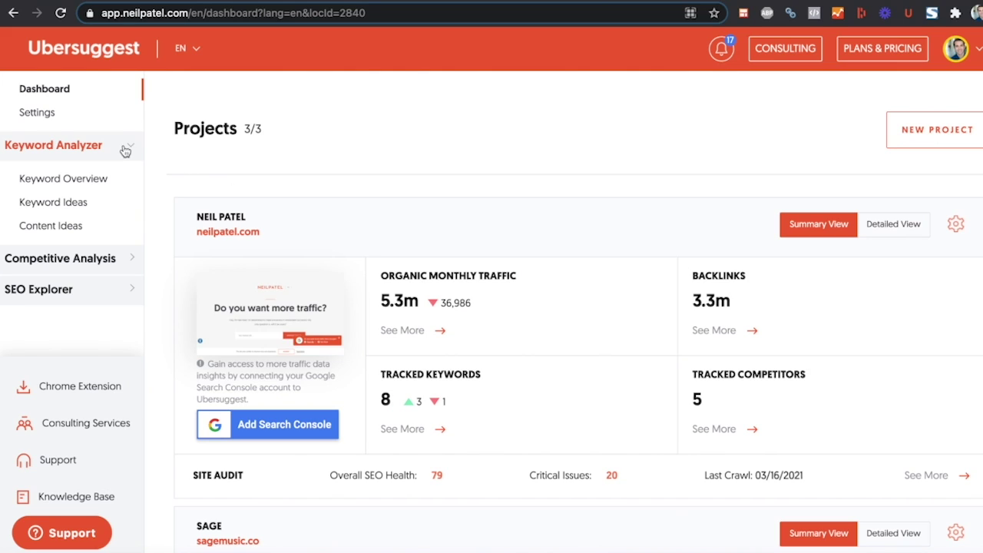
{"action": "left_click", "coordinate": [85, 184]}
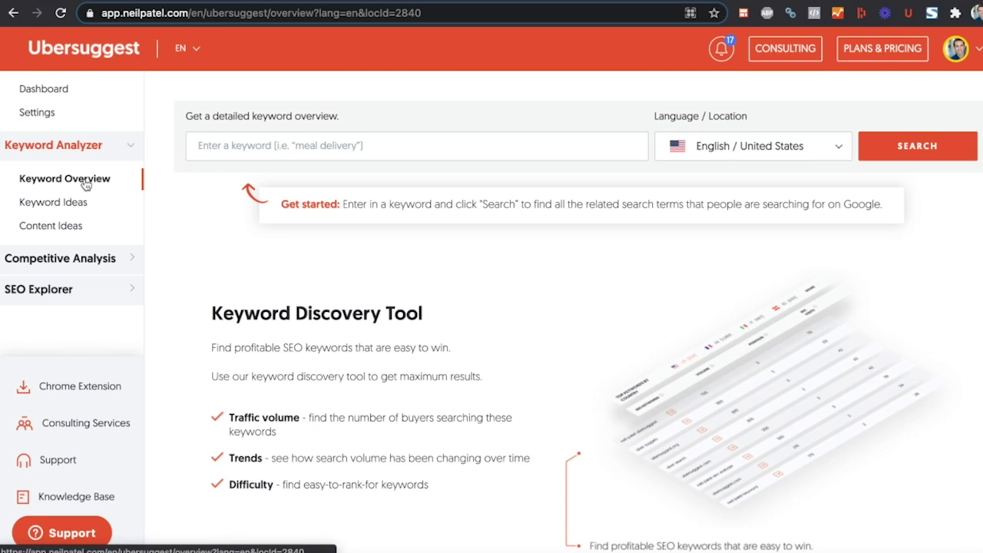
{"action": "left_click", "coordinate": [249, 148]}
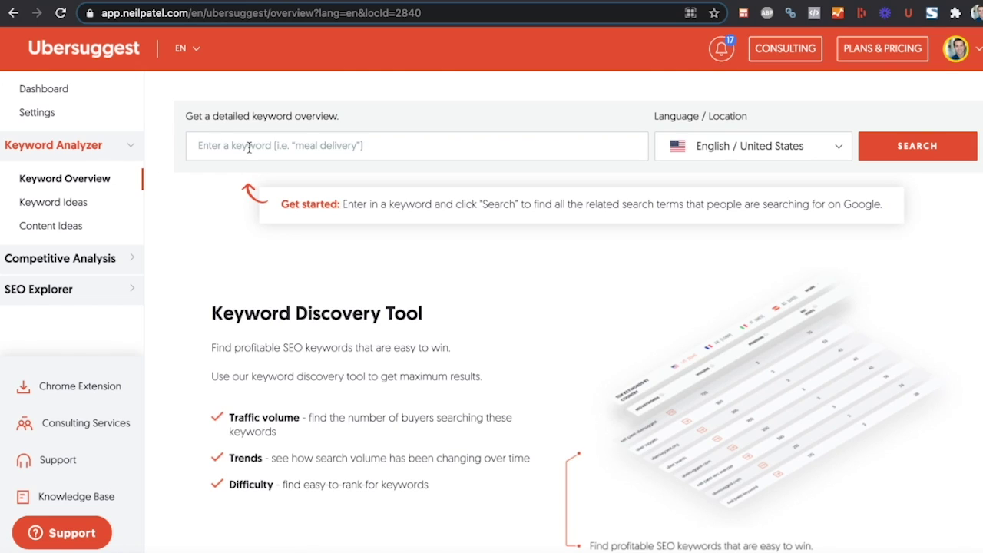
{"action": "type", "text": "nj"}
{"action": "key", "text": "BackSpace"}
{"action": "key", "text": "BackSpace"}
{"action": "type", "text": "mar"}
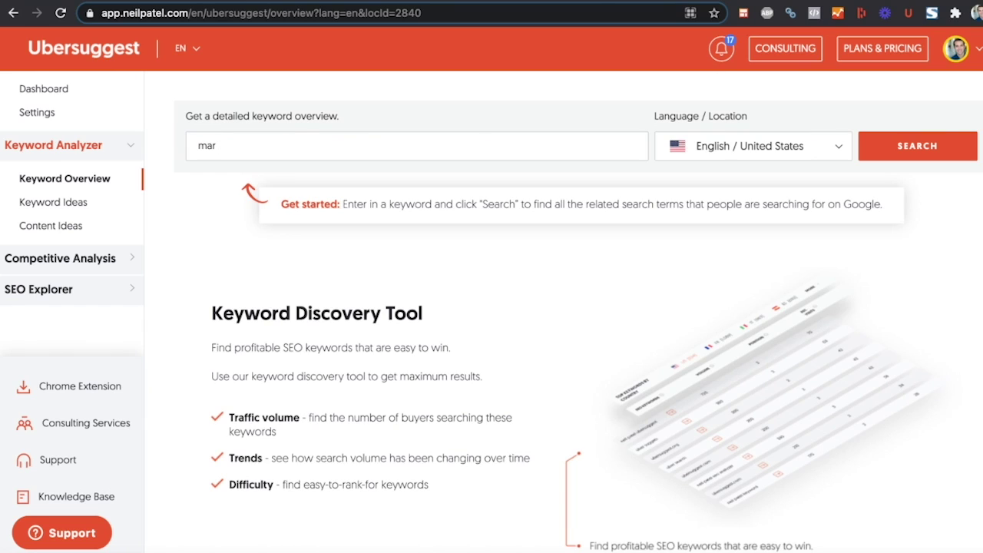
{"action": "type", "text": "keting"}
{"action": "key", "text": "Return"}
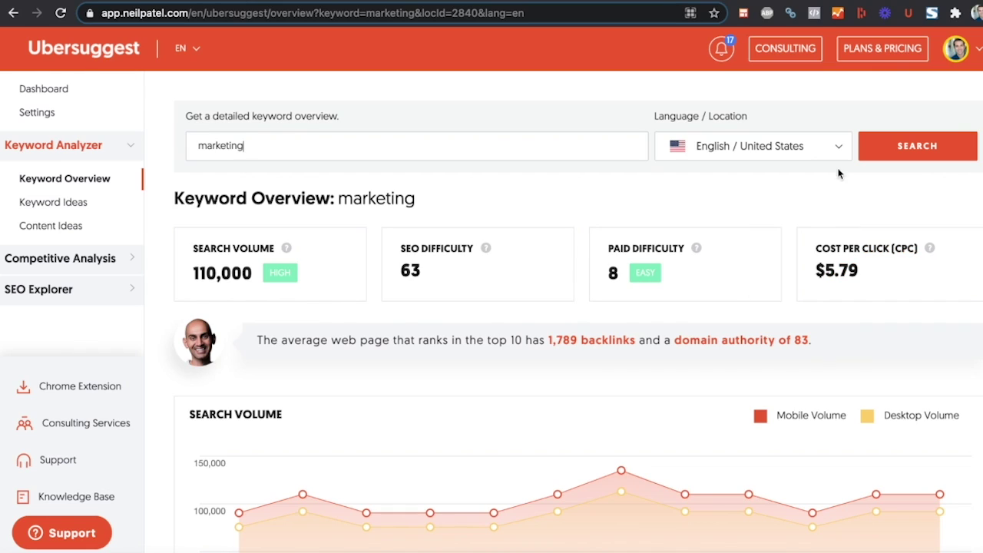
Step: Check the available language and location options, then examine the search volume, SEO clicks and searchers' age range for "marketing"
{"action": "left_click", "coordinate": [840, 146]}
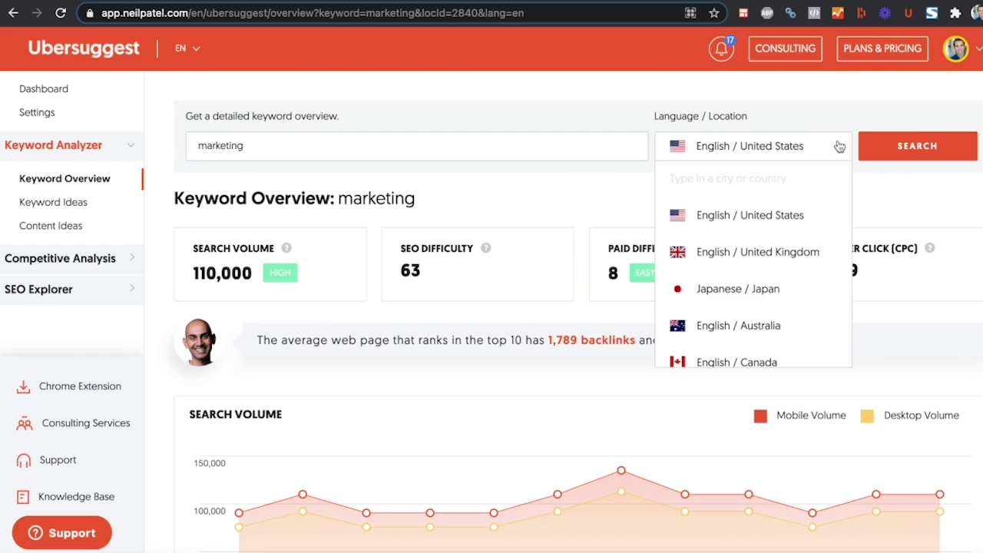
{"action": "left_click", "coordinate": [840, 146]}
{"action": "scroll", "coordinate": [694, 261], "scroll_direction": "down", "scroll_amount": 3}
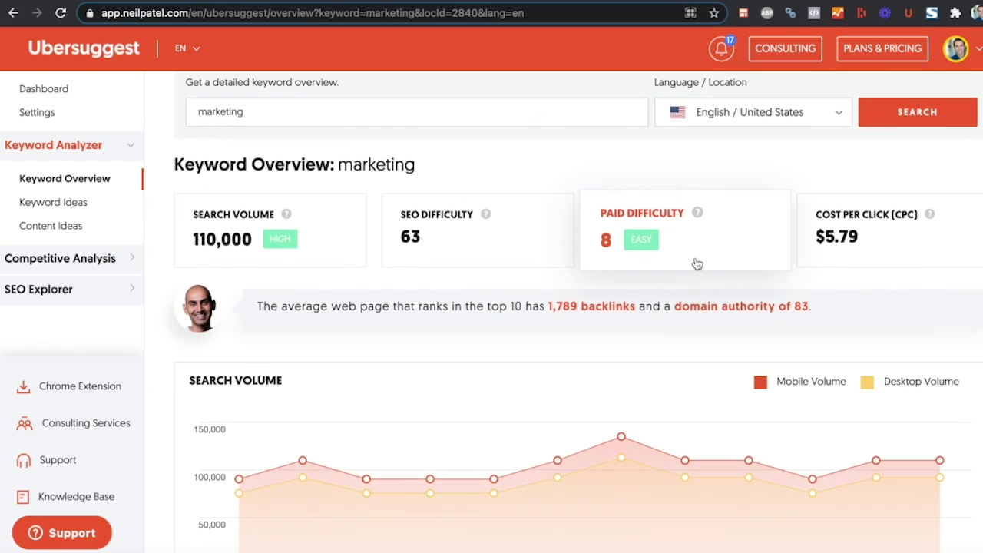
{"action": "scroll", "coordinate": [695, 264], "scroll_direction": "down", "scroll_amount": 3}
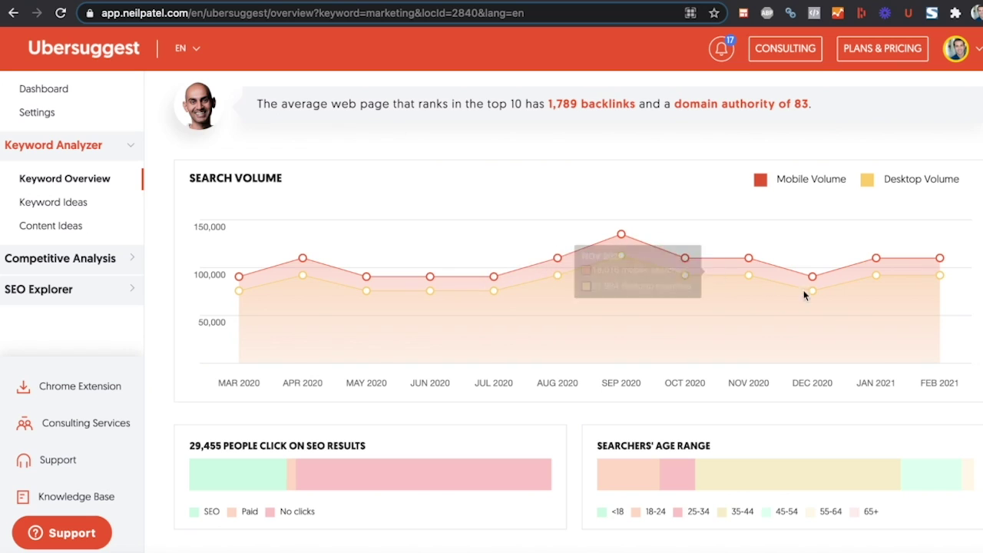
{"action": "scroll", "coordinate": [820, 298], "scroll_direction": "down", "scroll_amount": 4}
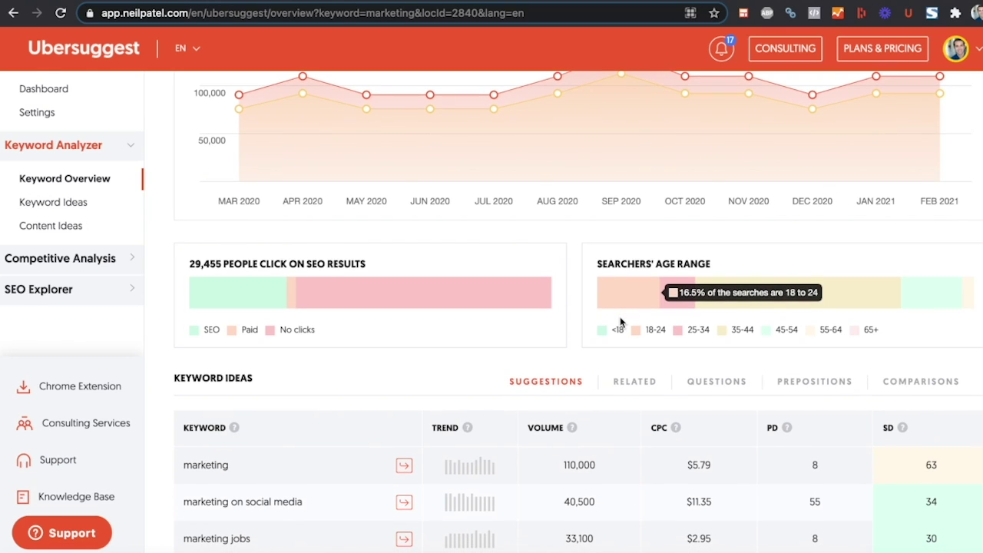
Step: In the Keyword Ideas for "marketing", select the suggestions "marketing strategy template", "marketing mix definition" and "marketing objectives"
{"action": "left_click", "coordinate": [77, 204]}
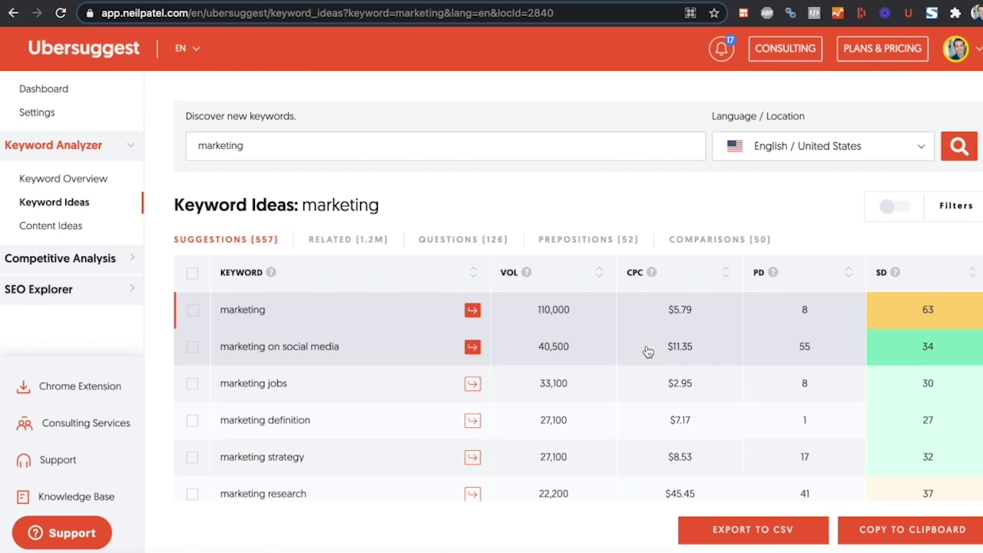
{"action": "scroll", "coordinate": [339, 435], "scroll_direction": "down", "scroll_amount": 10}
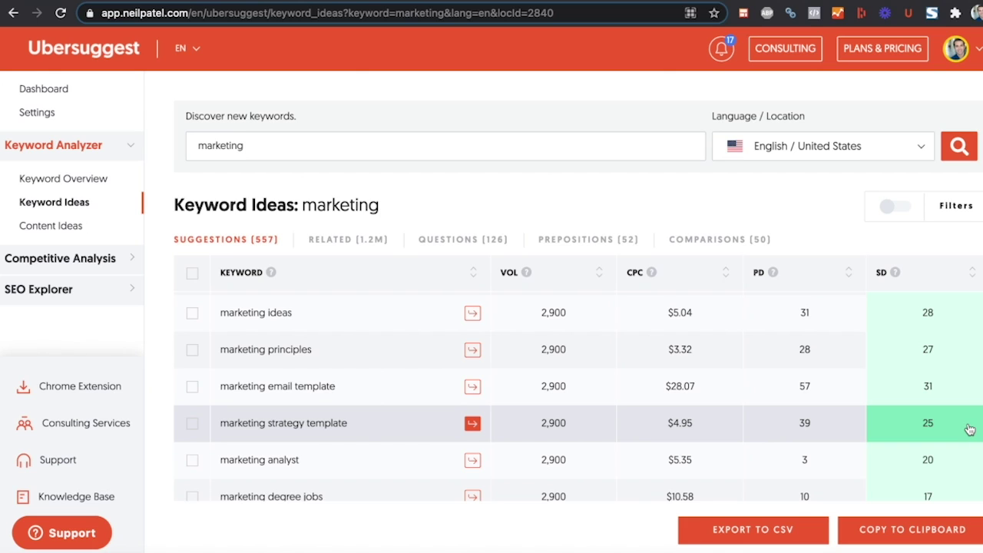
{"action": "scroll", "coordinate": [768, 422], "scroll_direction": "down", "scroll_amount": 1}
{"action": "scroll", "coordinate": [322, 408], "scroll_direction": "down", "scroll_amount": 1}
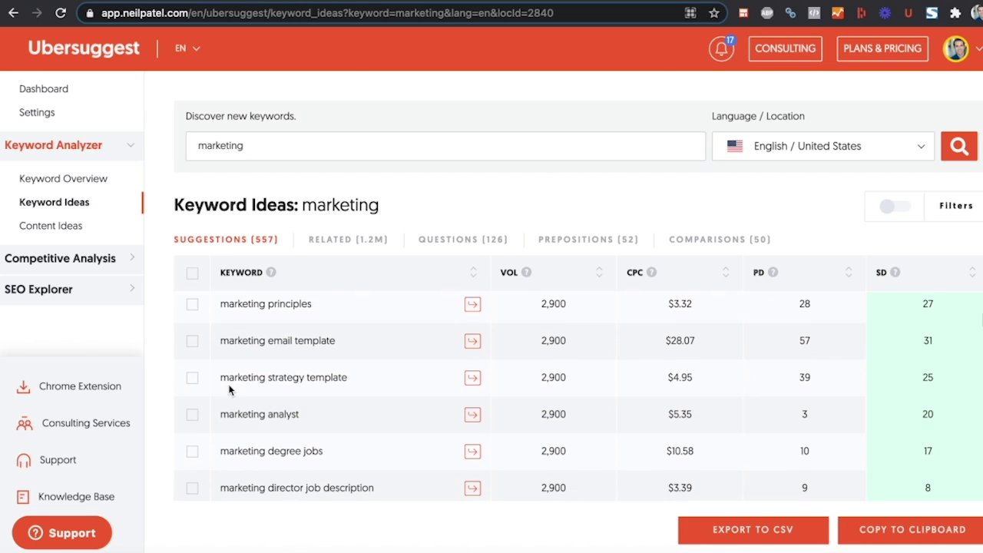
{"action": "left_click", "coordinate": [191, 379]}
{"action": "scroll", "coordinate": [194, 422], "scroll_direction": "down", "scroll_amount": 2}
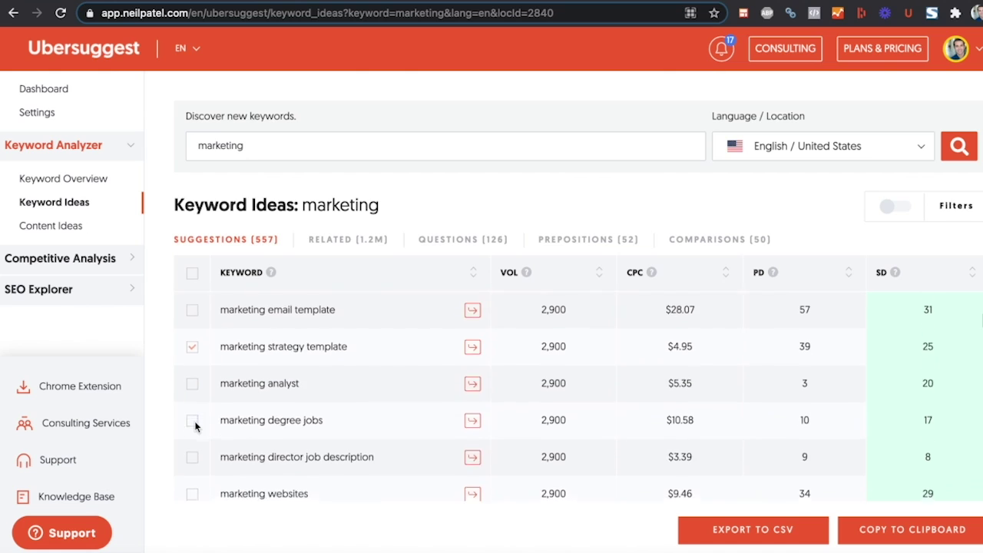
{"action": "scroll", "coordinate": [195, 427], "scroll_direction": "down", "scroll_amount": 3}
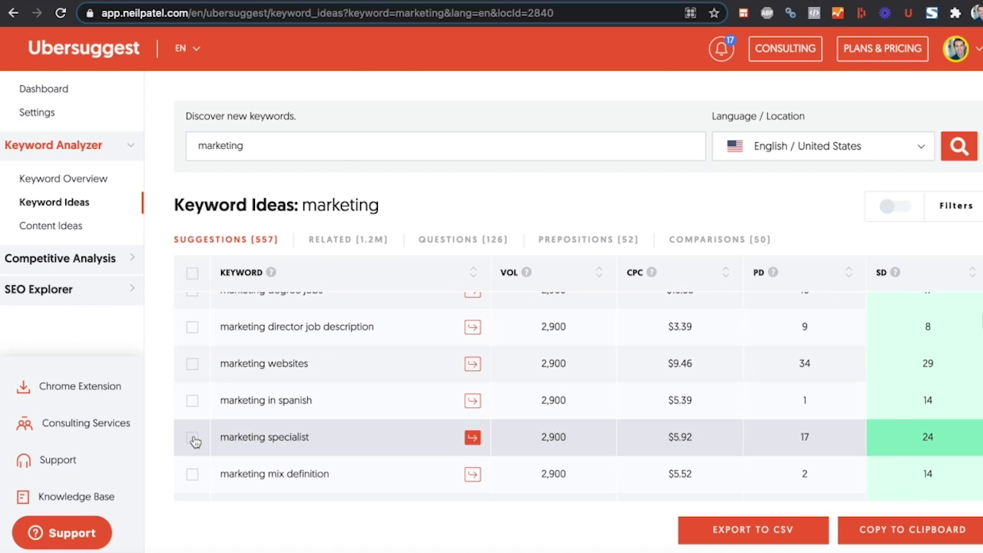
{"action": "scroll", "coordinate": [194, 439], "scroll_direction": "down", "scroll_amount": 1}
{"action": "left_click", "coordinate": [194, 436]}
{"action": "scroll", "coordinate": [194, 437], "scroll_direction": "down", "scroll_amount": 3}
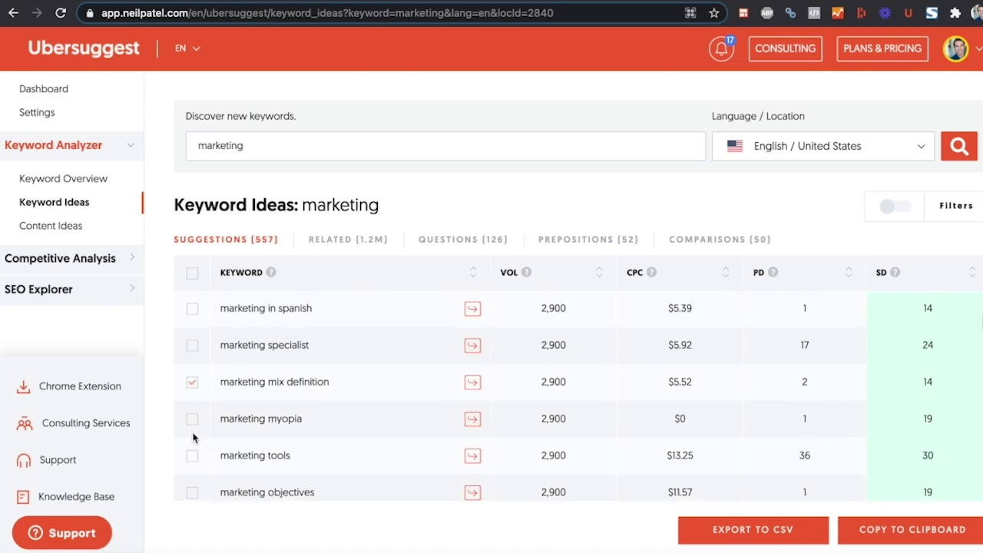
{"action": "left_click", "coordinate": [193, 438]}
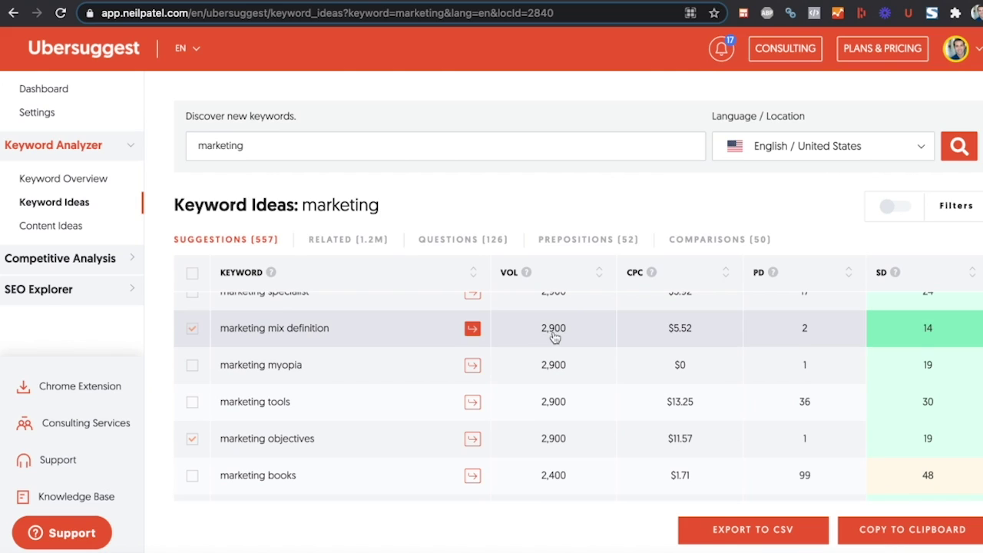
Step: Return to the projects dashboard and open the tracked keywords of the neilpatel.com project
{"action": "left_click", "coordinate": [48, 89]}
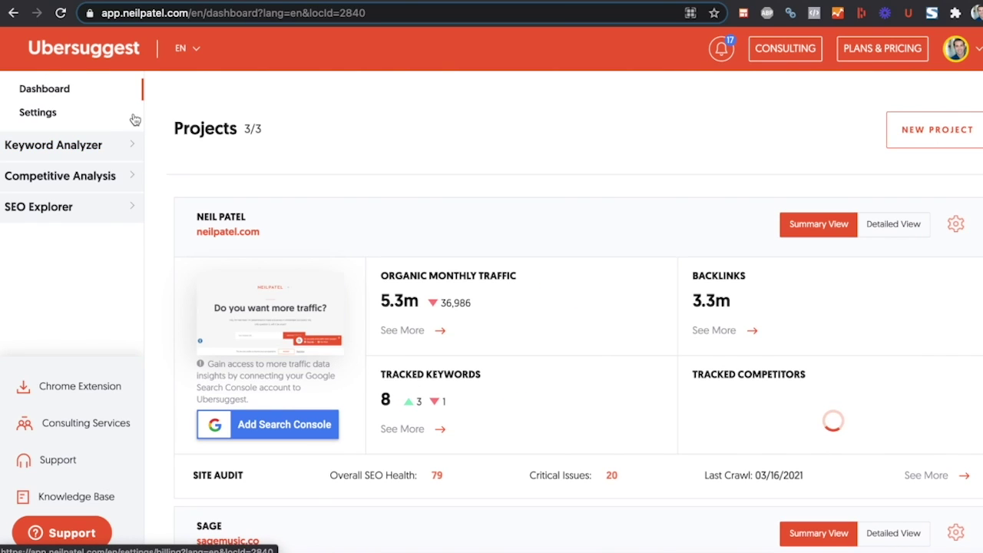
{"action": "left_click", "coordinate": [509, 397]}
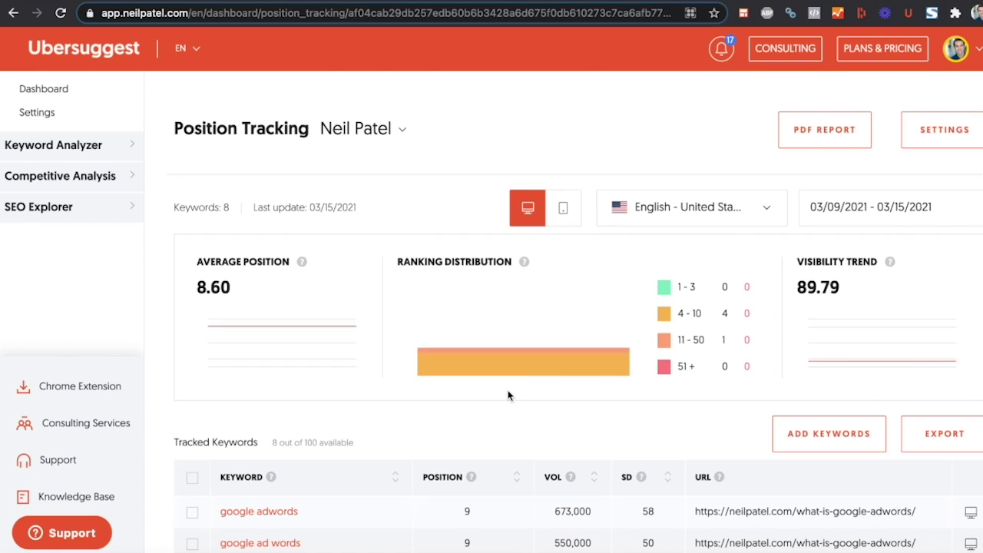
{"action": "scroll", "coordinate": [789, 325], "scroll_direction": "down", "scroll_amount": 1}
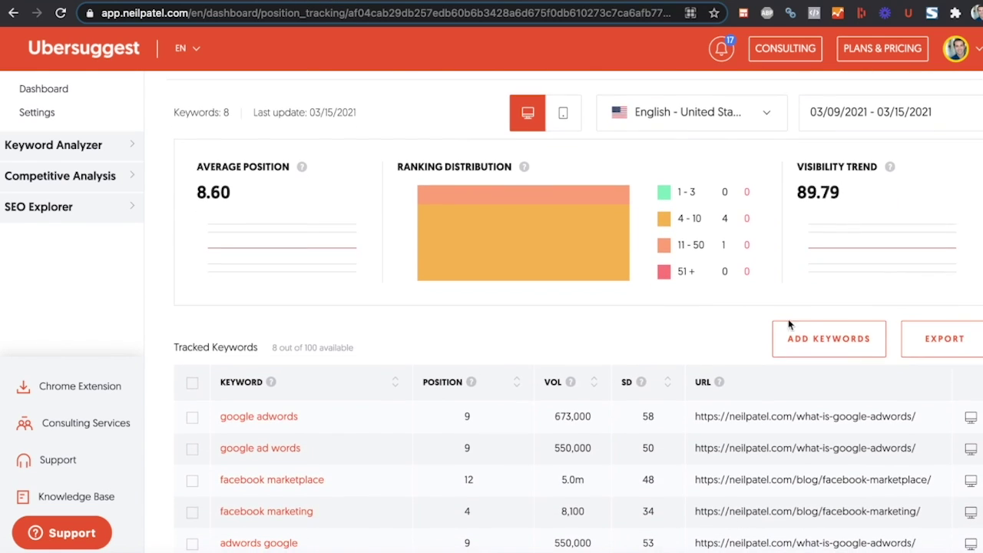
Step: Add the keyword "search engine optimization company" to the project for all locations and start tracking it
{"action": "left_click", "coordinate": [822, 341]}
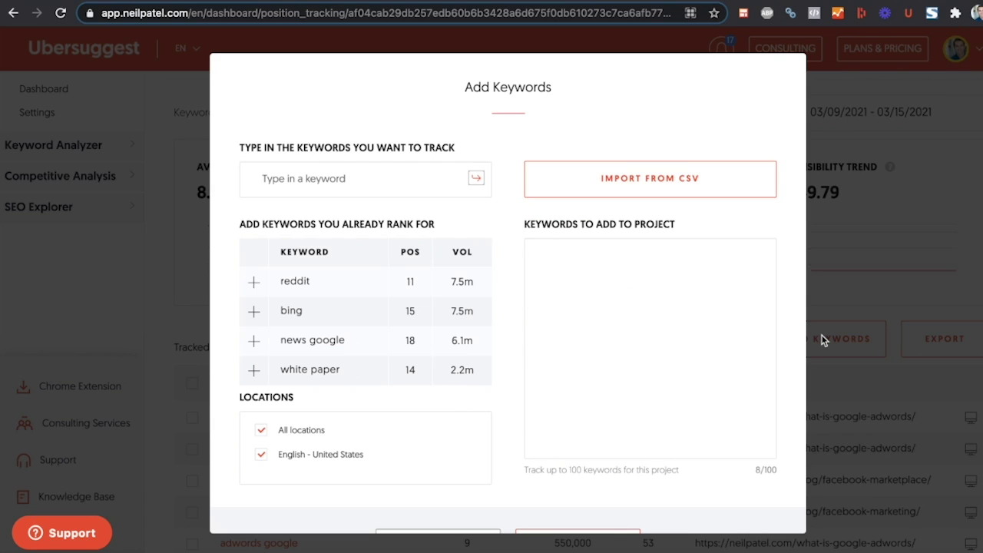
{"action": "type", "text": "search engine optimization company"}
{"action": "left_click", "coordinate": [476, 178]}
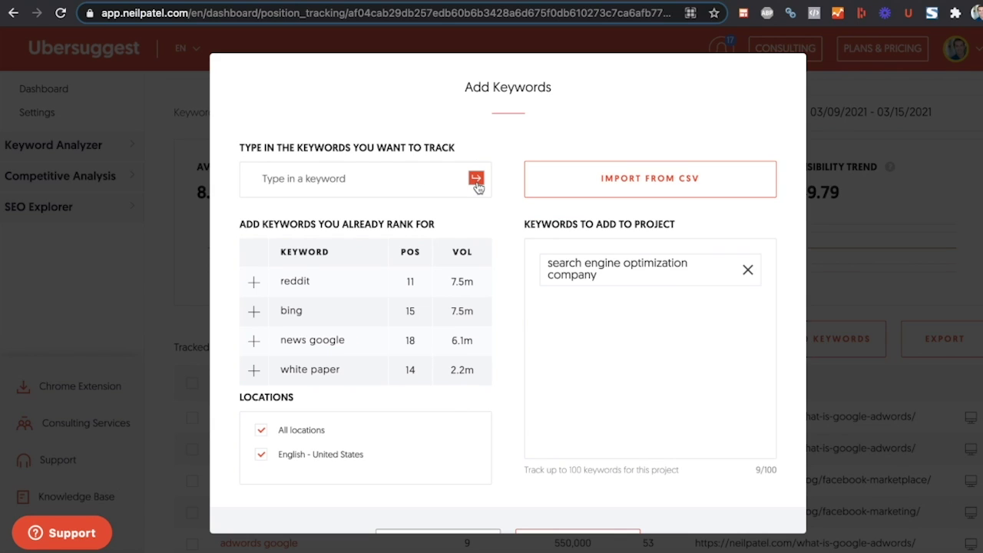
{"action": "scroll", "coordinate": [537, 241], "scroll_direction": "down", "scroll_amount": 1}
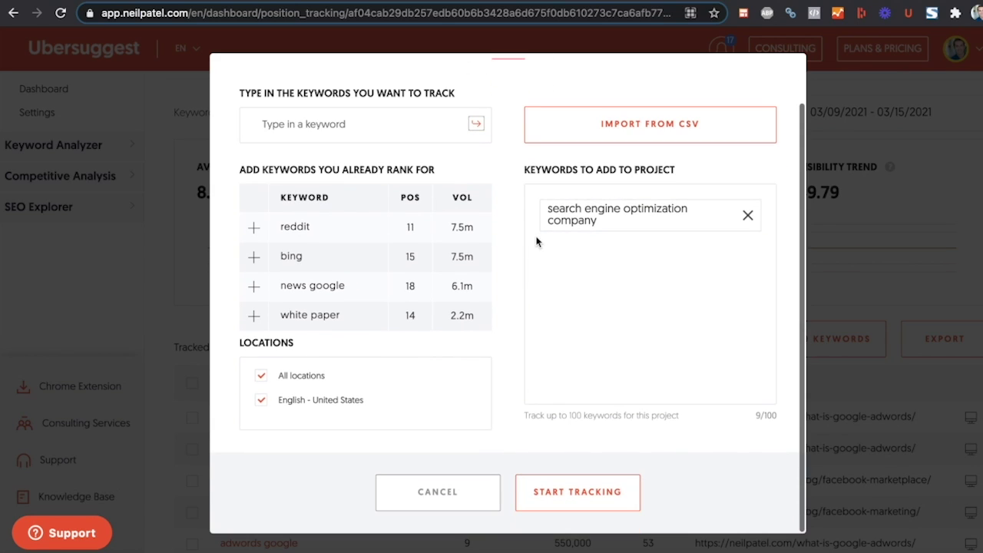
{"action": "left_click", "coordinate": [560, 489]}
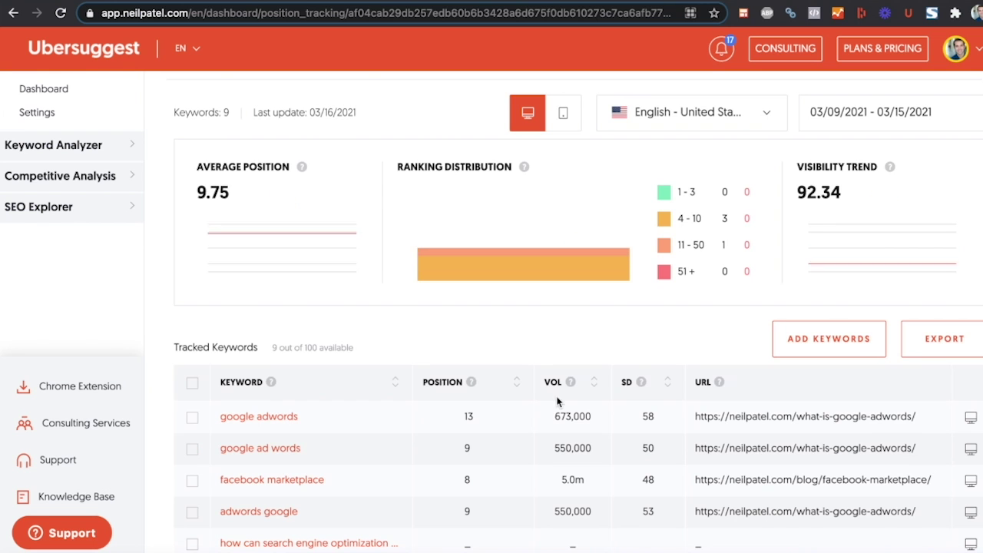
Step: Review the project's tracked keywords list and its position tracking summary
{"action": "scroll", "coordinate": [466, 365], "scroll_direction": "down", "scroll_amount": 1}
{"action": "scroll", "coordinate": [466, 363], "scroll_direction": "down", "scroll_amount": 1}
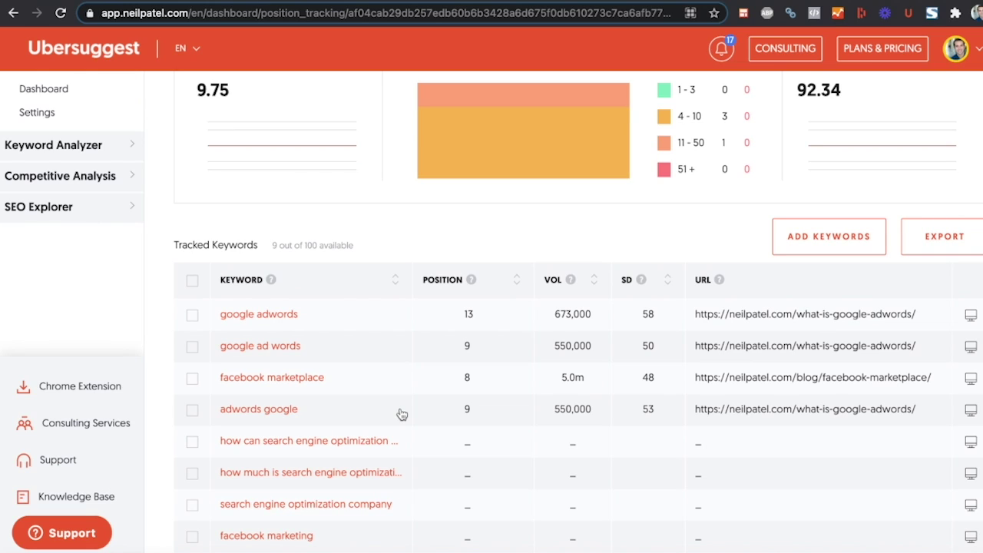
{"action": "scroll", "coordinate": [433, 458], "scroll_direction": "up", "scroll_amount": 2}
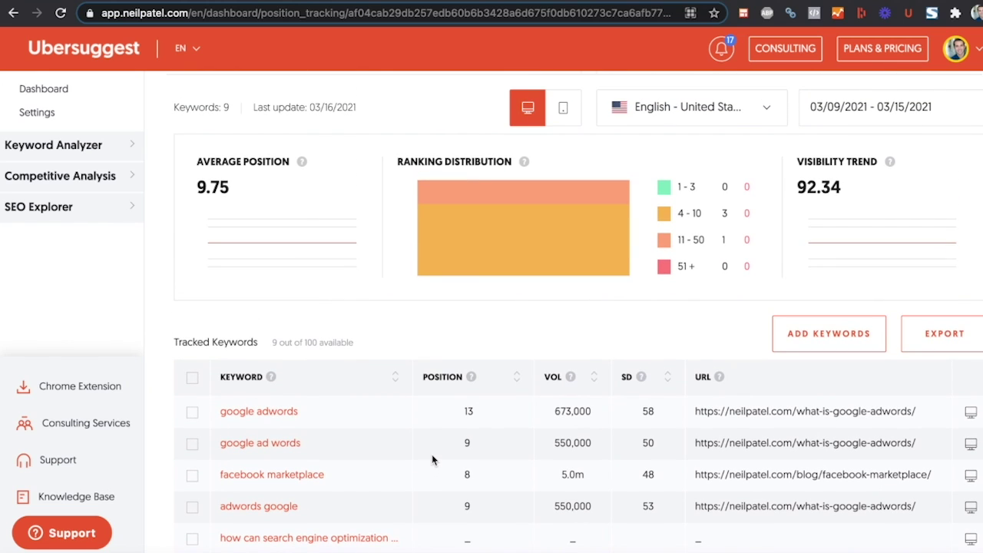
{"action": "scroll", "coordinate": [432, 455], "scroll_direction": "up", "scroll_amount": 2}
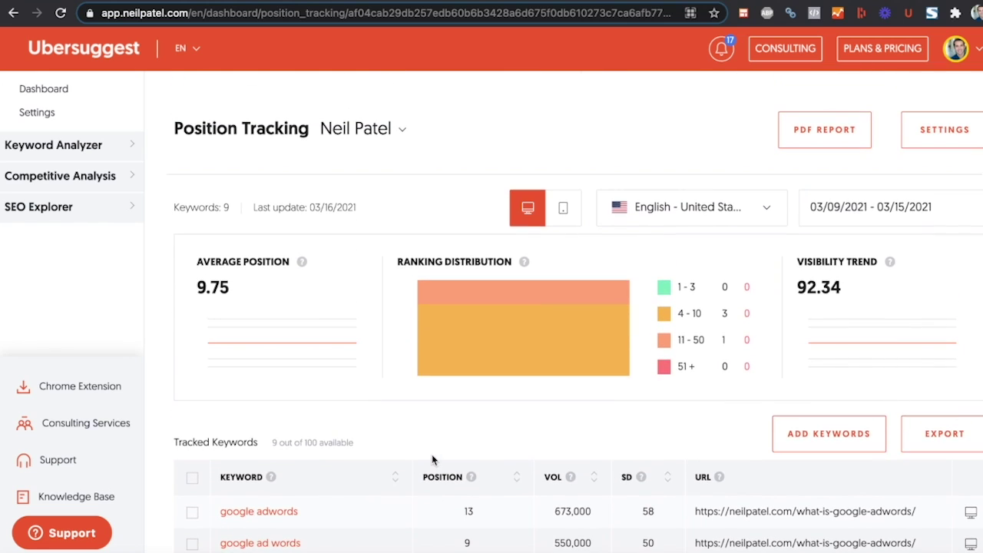